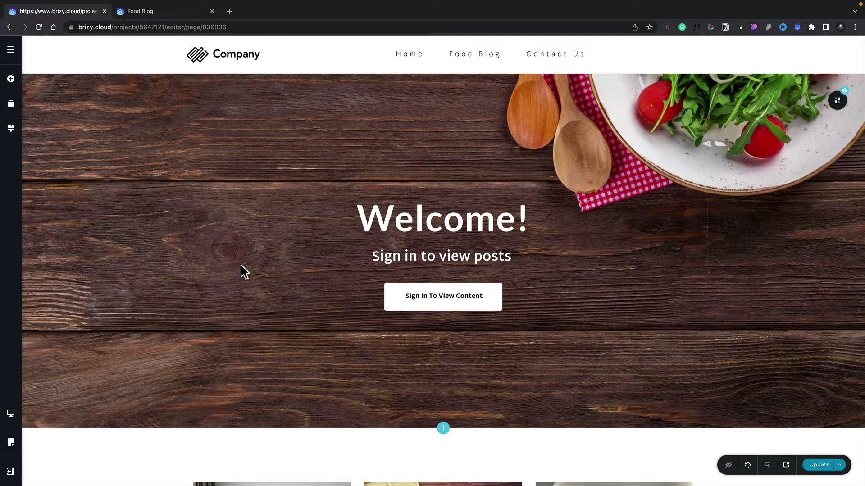
# Step: Link the Sign In To View Content button to its popup and open the dark Login/Register popup for editing
pyautogui.click(425, 295)
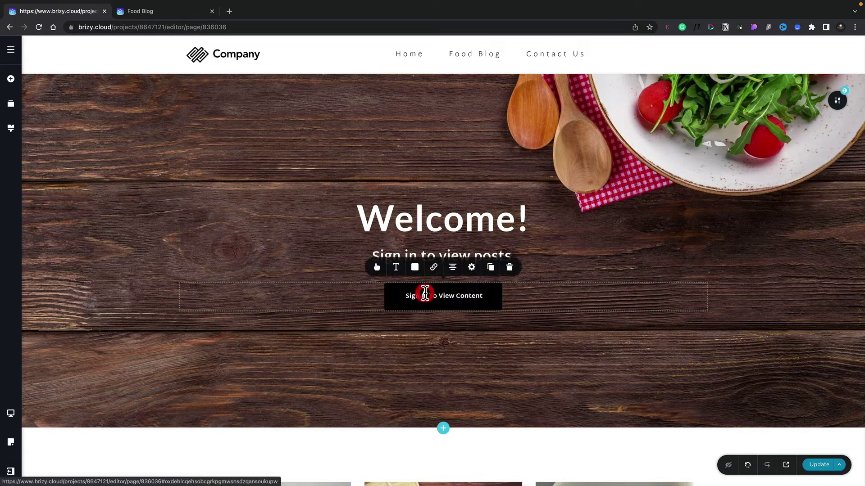
pyautogui.click(434, 268)
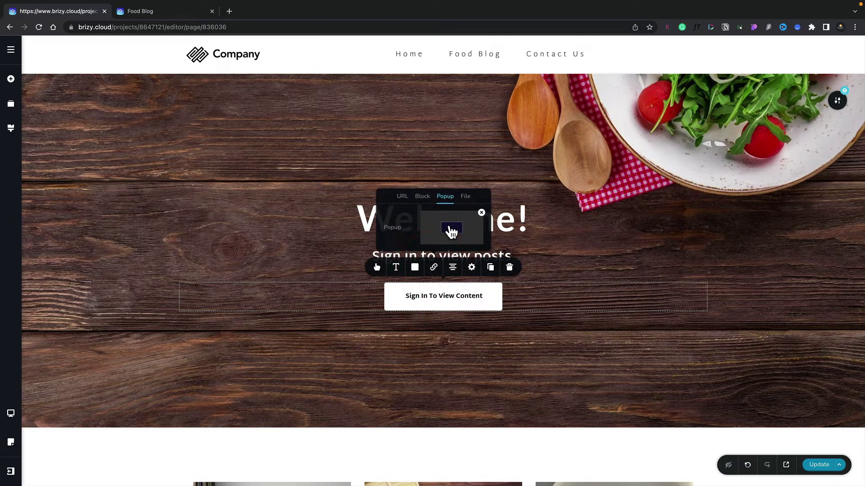
pyautogui.click(452, 231)
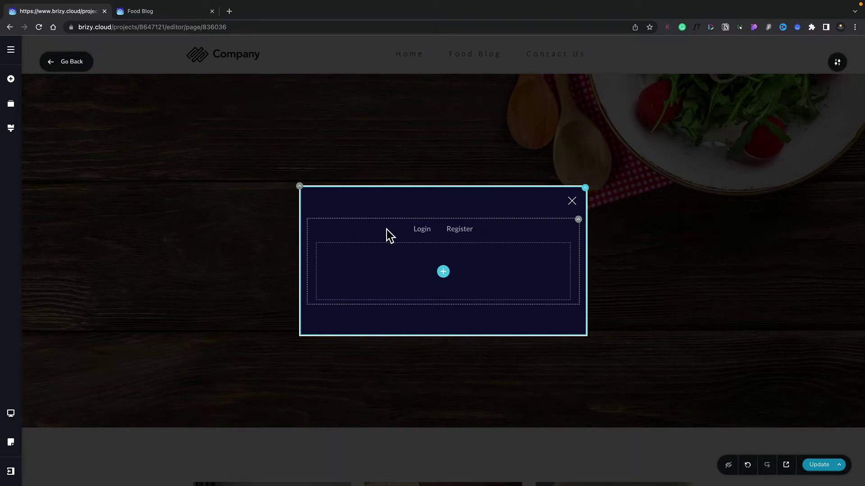
# Step: Add a Login element, found by searching 'login', into the popup's Login tab
pyautogui.click(416, 228)
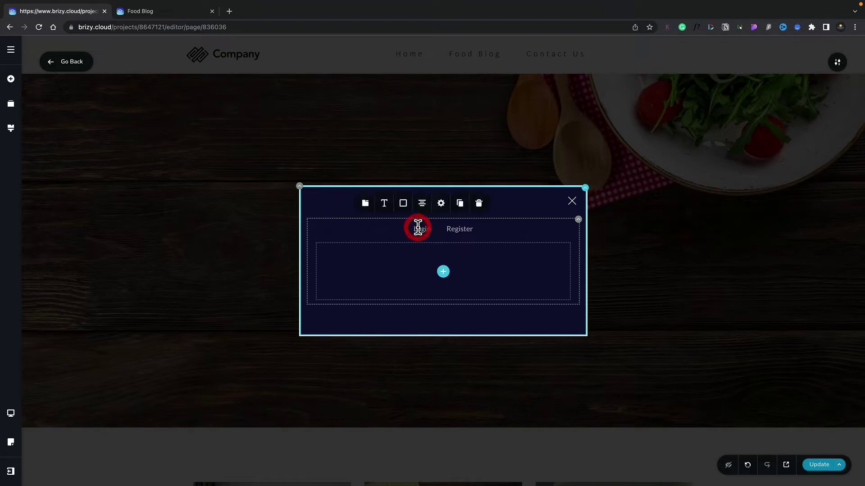
pyautogui.click(440, 272)
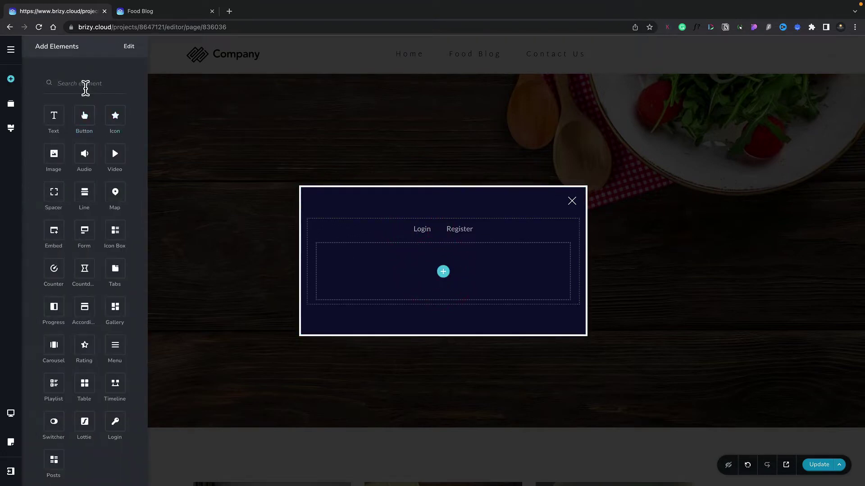
pyautogui.click(83, 85)
pyautogui.write('login')
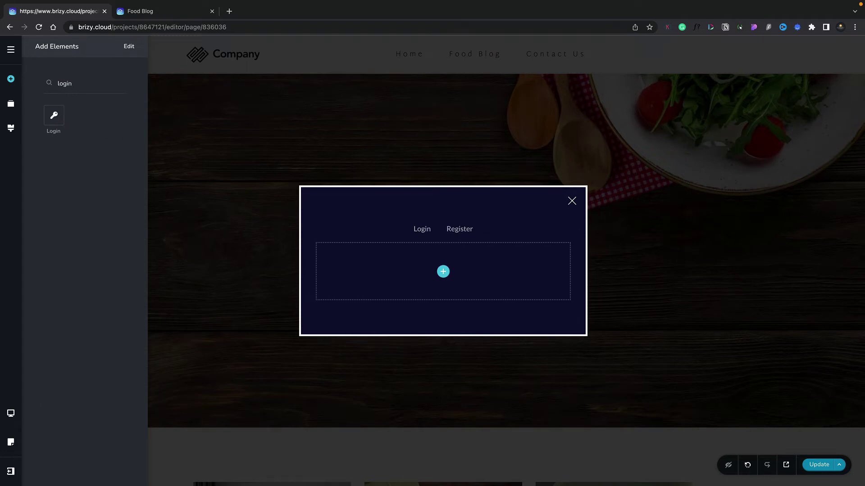
pyautogui.moveTo(54, 115); pyautogui.dragTo(426, 280)
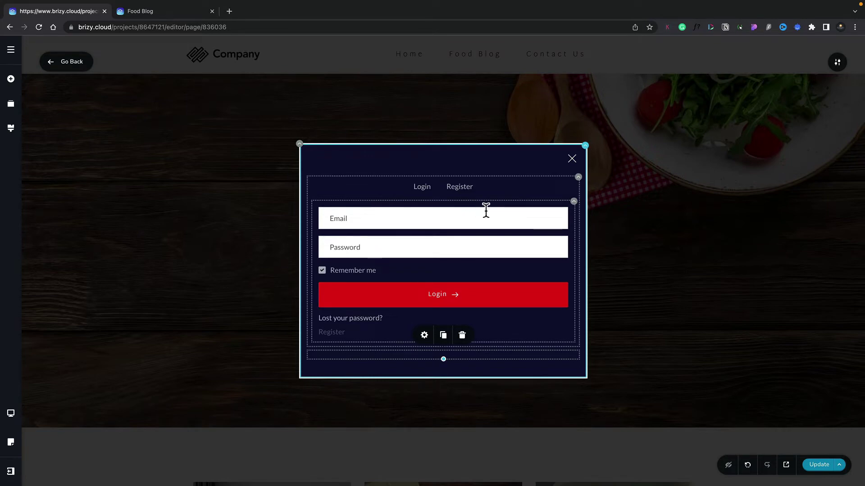
# Step: Keep the login form's type as Login and switch off its Register link in Advanced settings
pyautogui.click(574, 203)
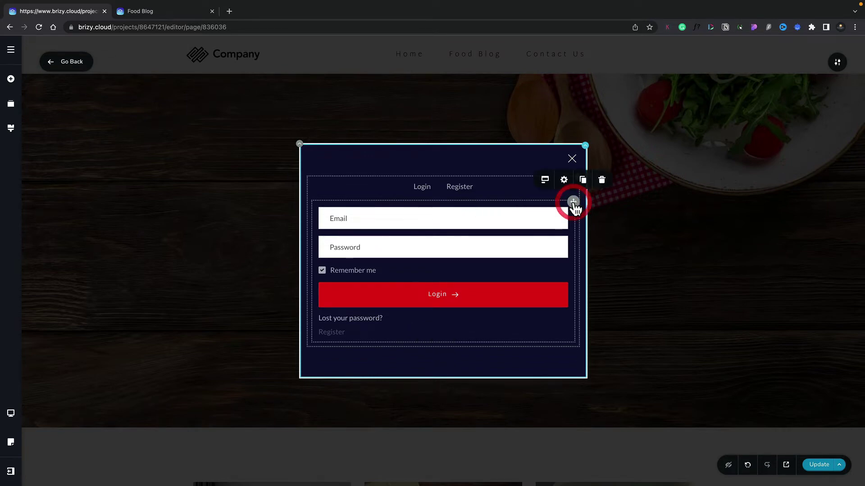
pyautogui.click(545, 180)
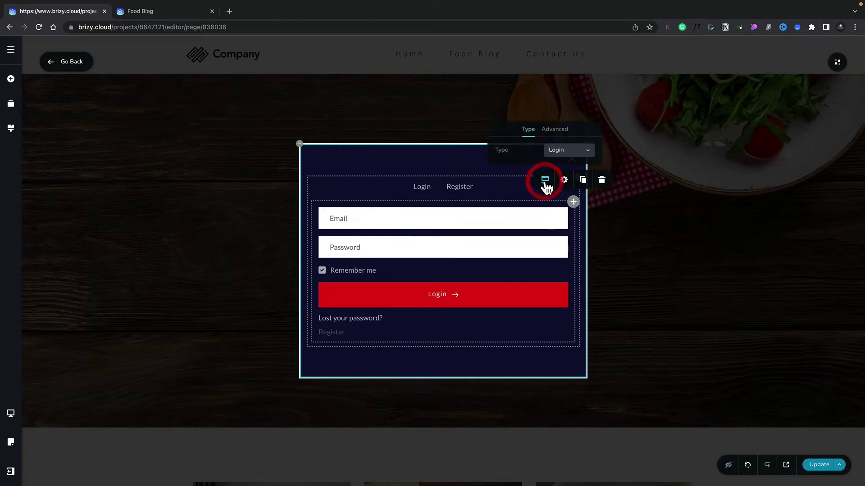
pyautogui.click(563, 154)
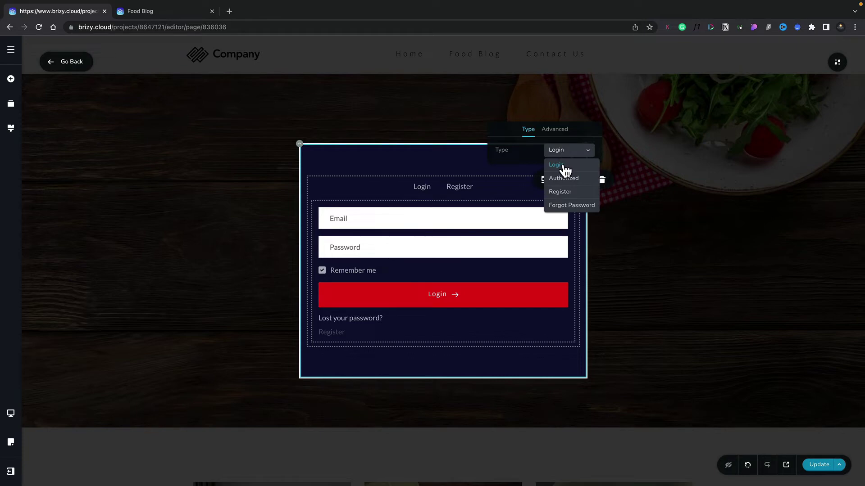
pyautogui.click(564, 166)
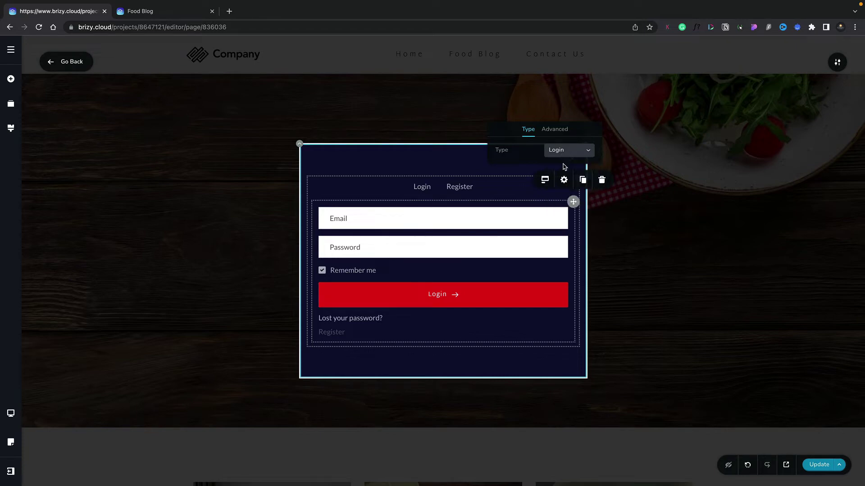
pyautogui.click(556, 129)
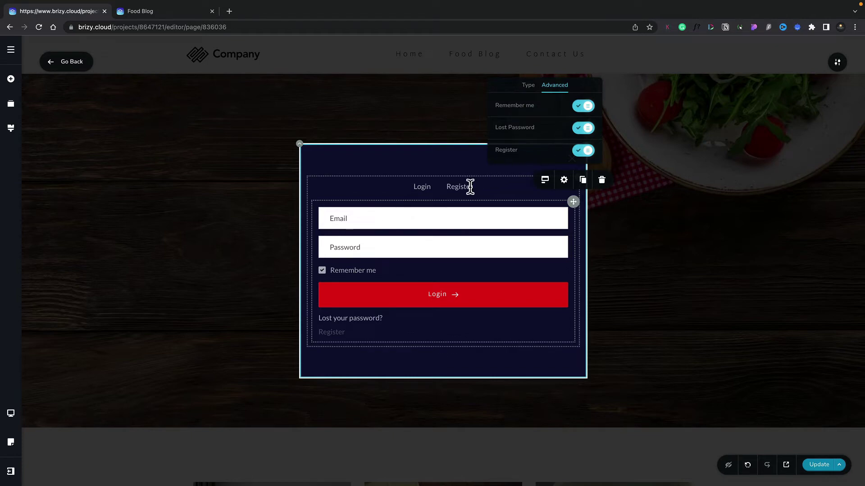
pyautogui.click(581, 151)
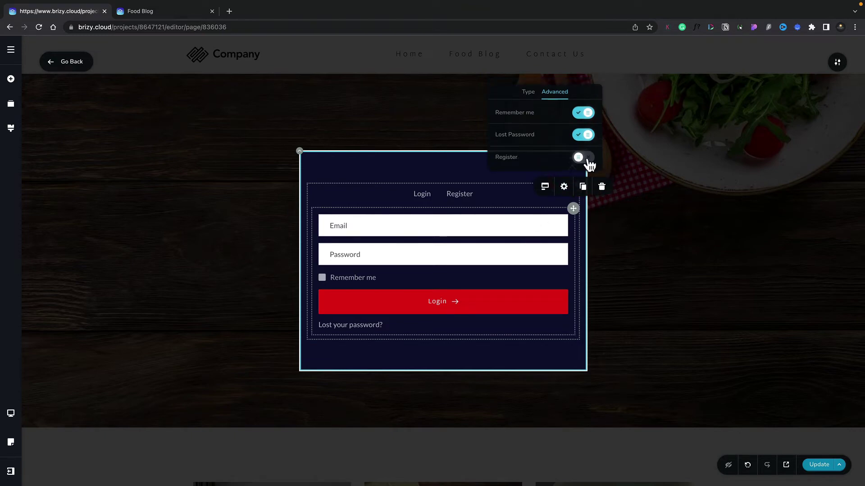
# Step: Place a second Login element, found by searching 'login', in the popup's Register tab
pyautogui.click(459, 195)
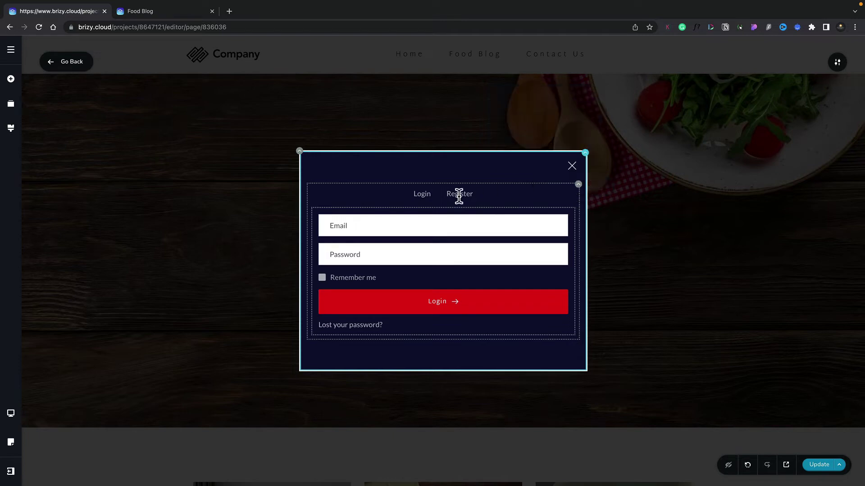
pyautogui.click(11, 79)
pyautogui.click(79, 84)
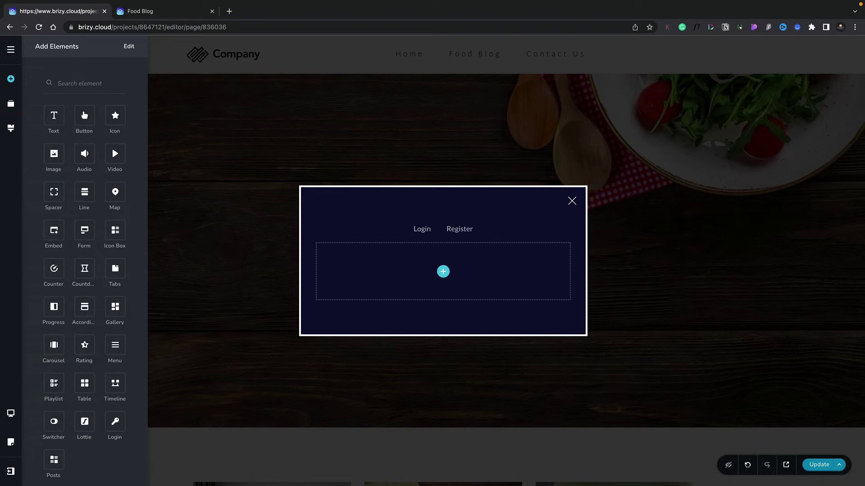
pyautogui.write('login')
pyautogui.moveTo(56, 112); pyautogui.dragTo(414, 275)
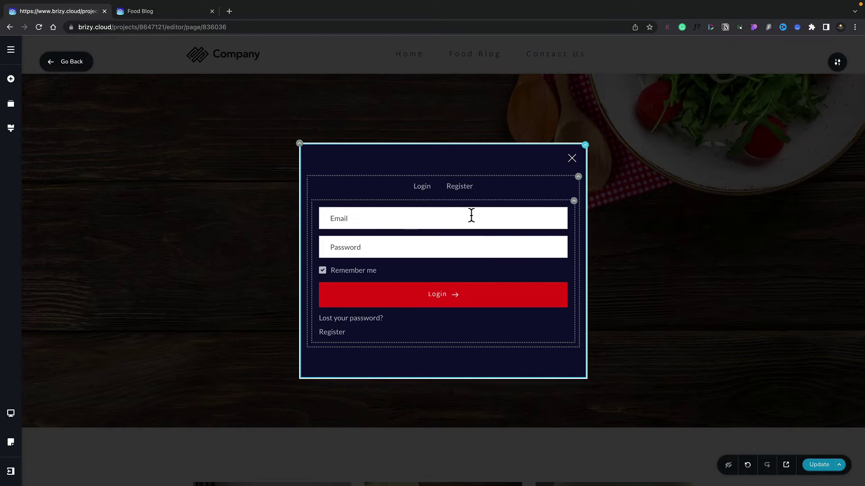
# Step: Set the Register tab form's type to Register with Subscriber as the default role
pyautogui.click(574, 201)
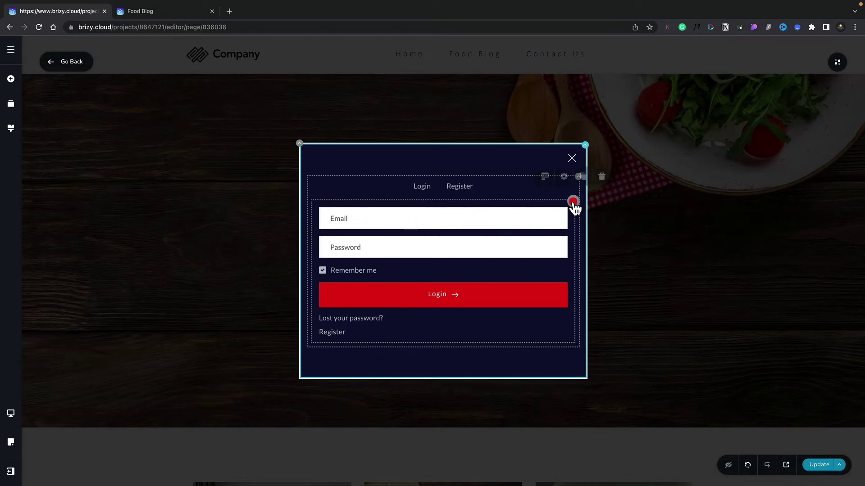
pyautogui.click(545, 186)
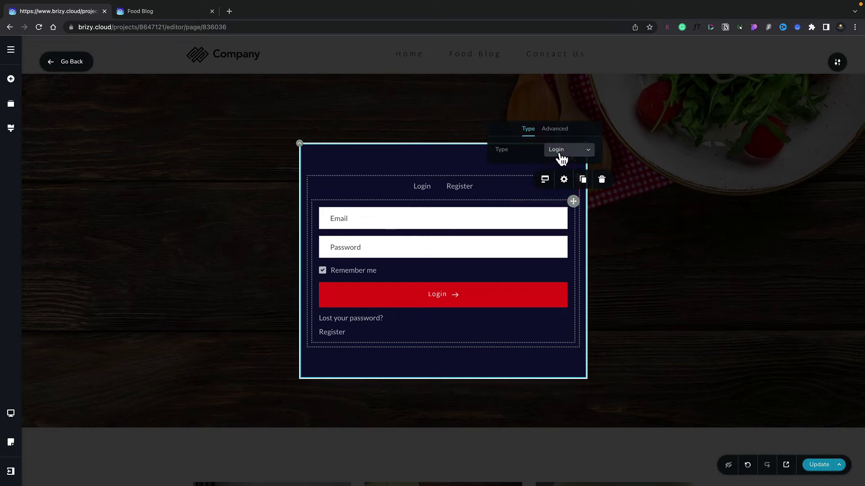
pyautogui.click(560, 156)
pyautogui.click(561, 191)
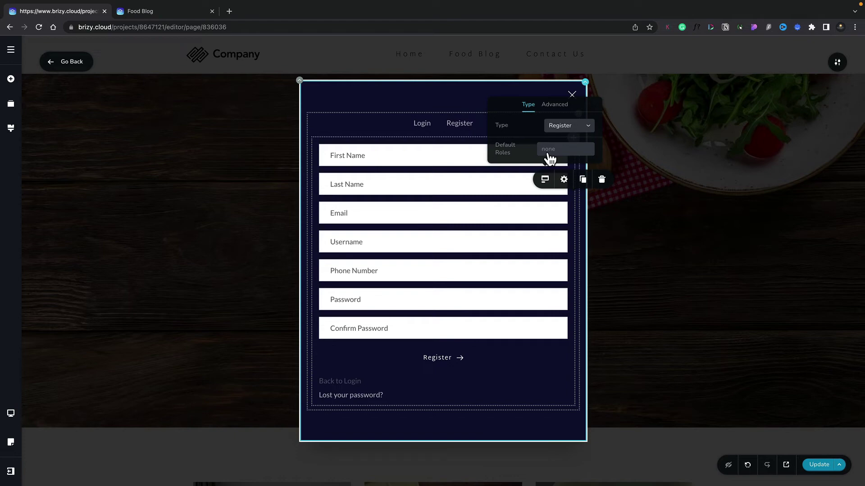
pyautogui.click(548, 154)
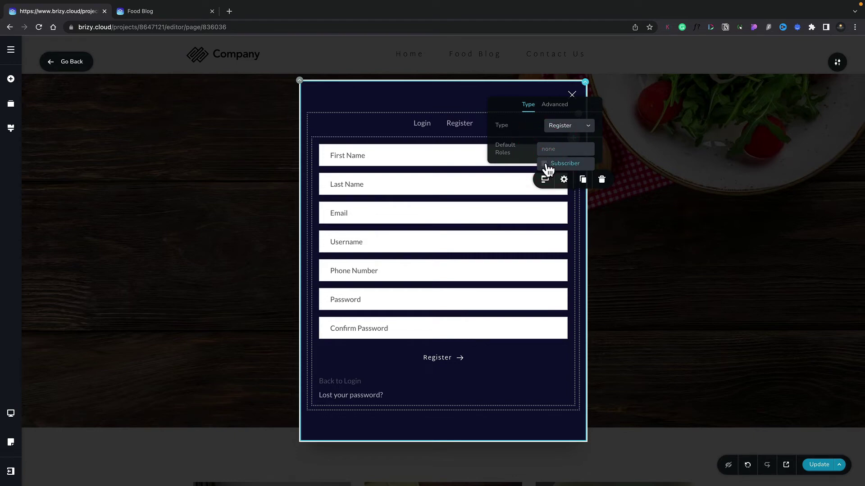
pyautogui.click(546, 164)
# Step: Switch off Phone Number, Back to Login and Lost Password in the registration form's Advanced settings
pyautogui.click(554, 105)
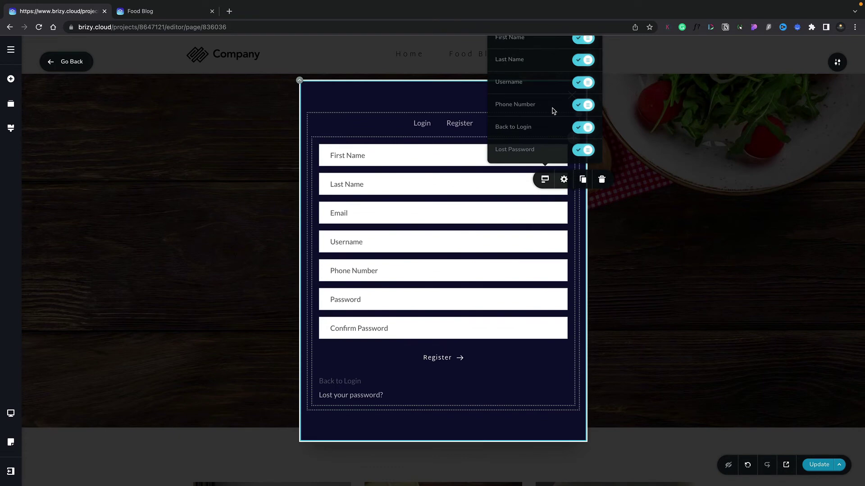
pyautogui.click(578, 106)
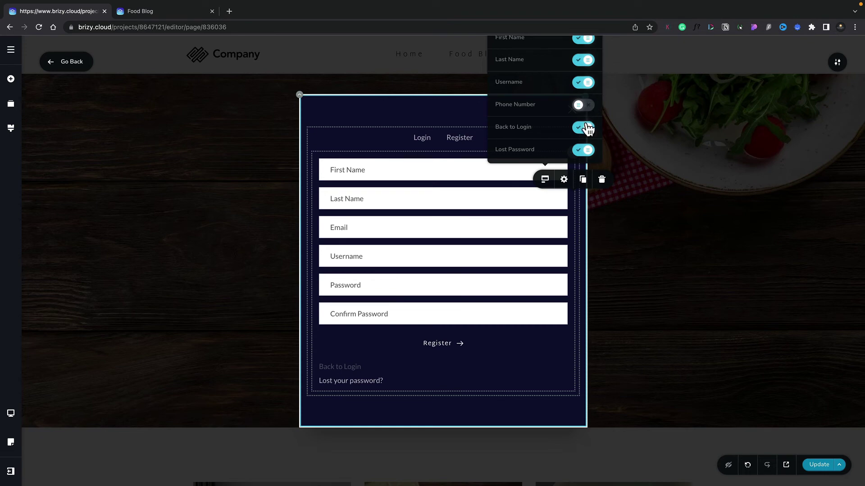
pyautogui.click(581, 128)
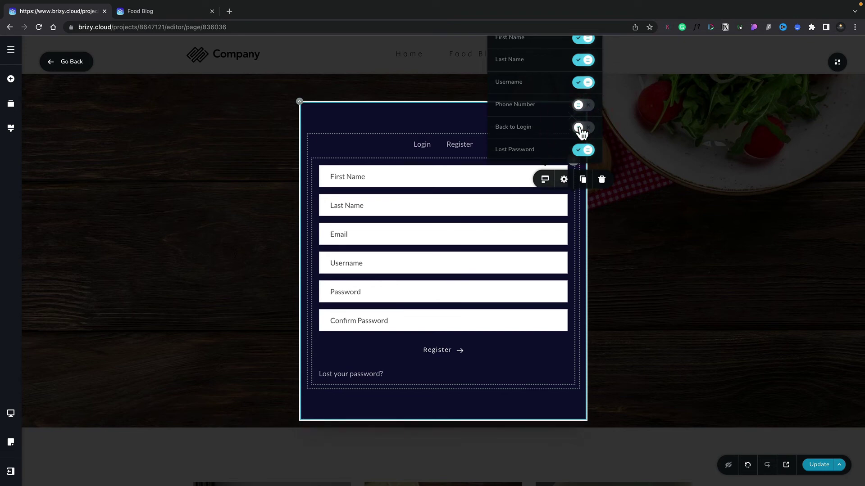
pyautogui.click(578, 150)
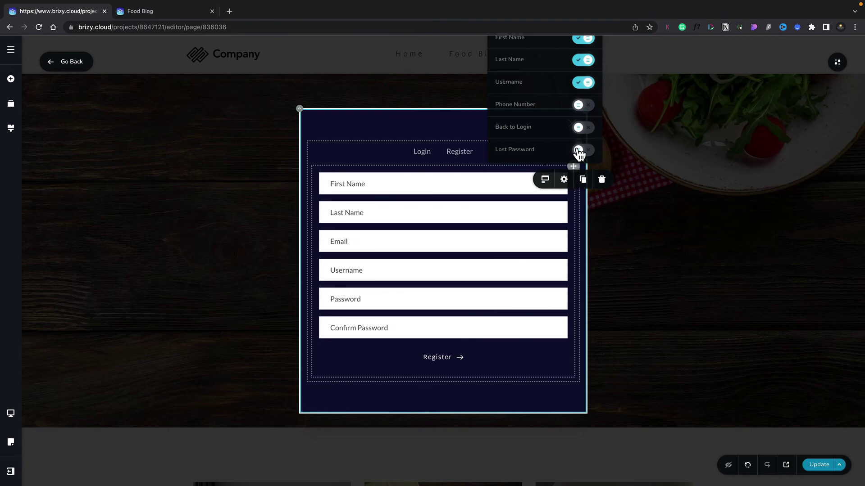
pyautogui.click(369, 122)
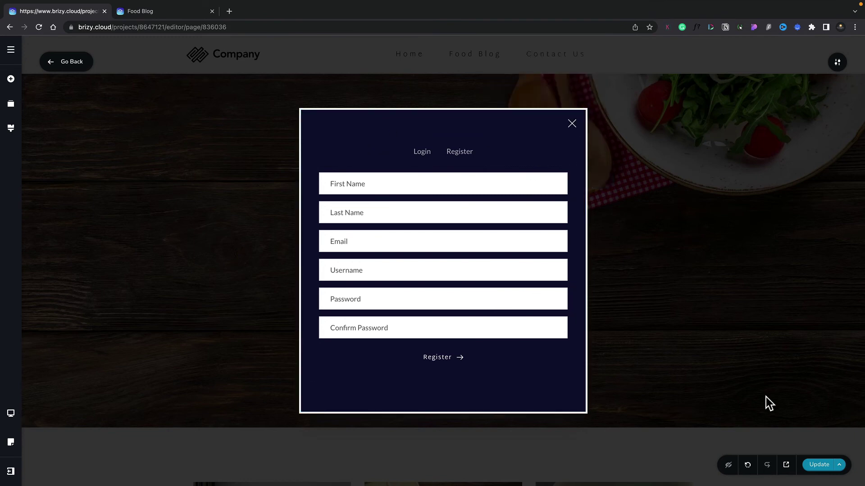
# Step: Save the popup, go back to the Food Blog page and press Update to publish it
pyautogui.click(819, 465)
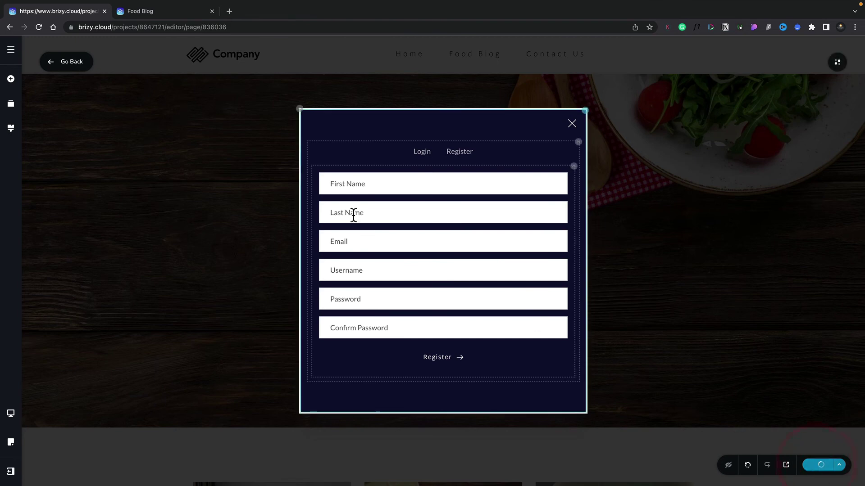
pyautogui.click(80, 62)
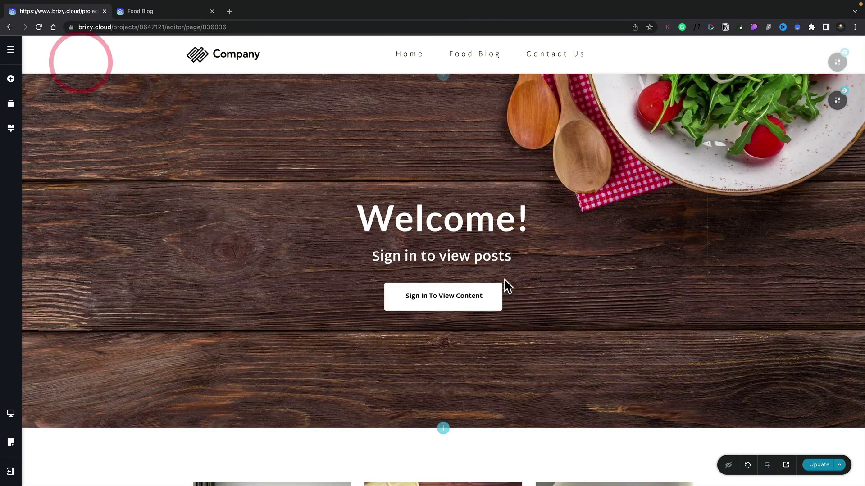
pyautogui.click(825, 466)
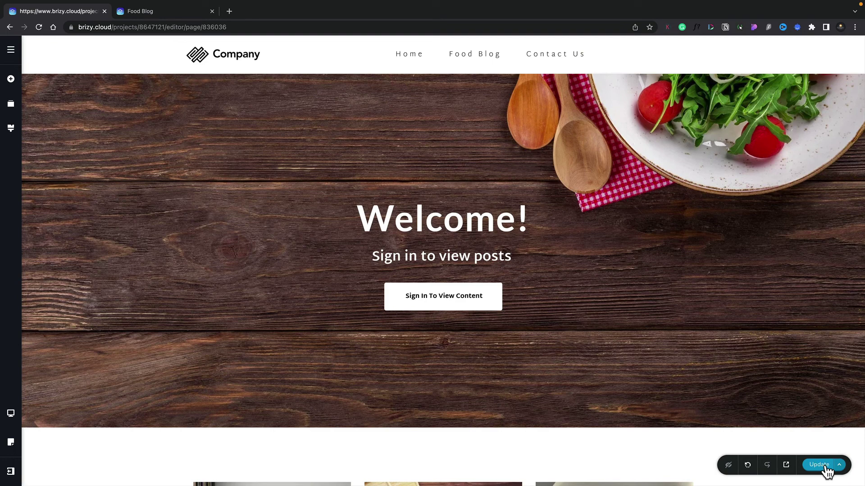
# Step: Preview the live Food Blog page, open the Sign In To View Content popup and view its Login tab
pyautogui.click(786, 466)
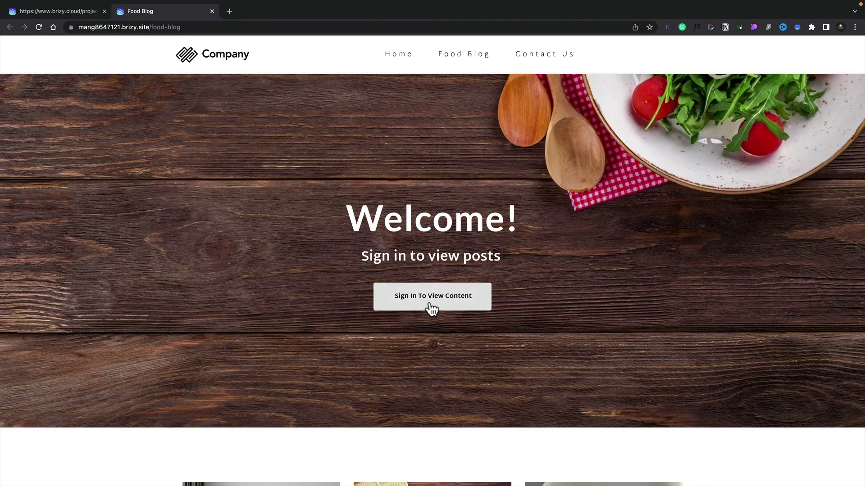
pyautogui.click(434, 305)
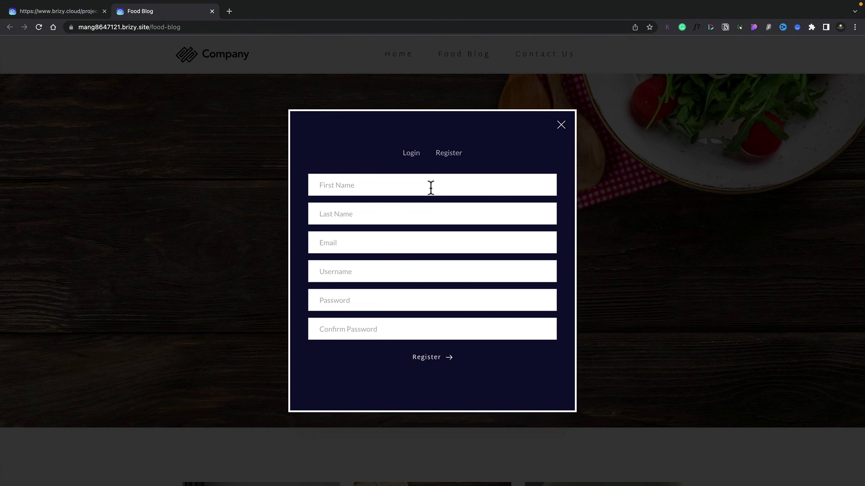
pyautogui.click(417, 163)
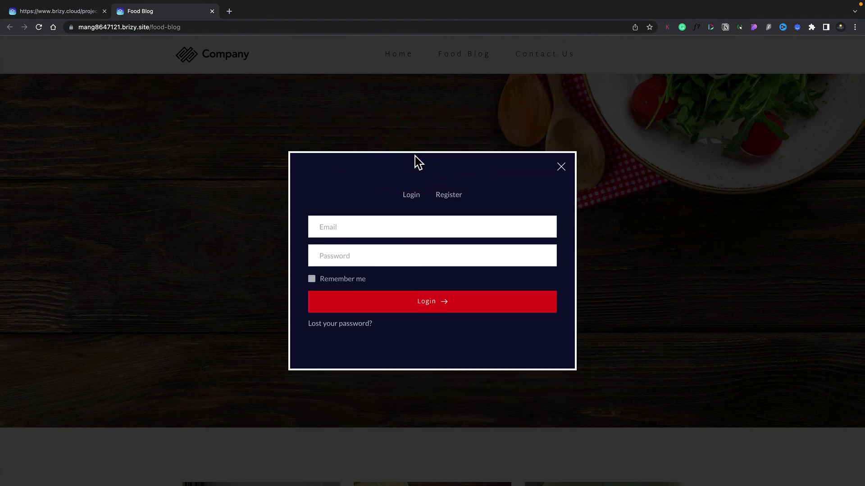